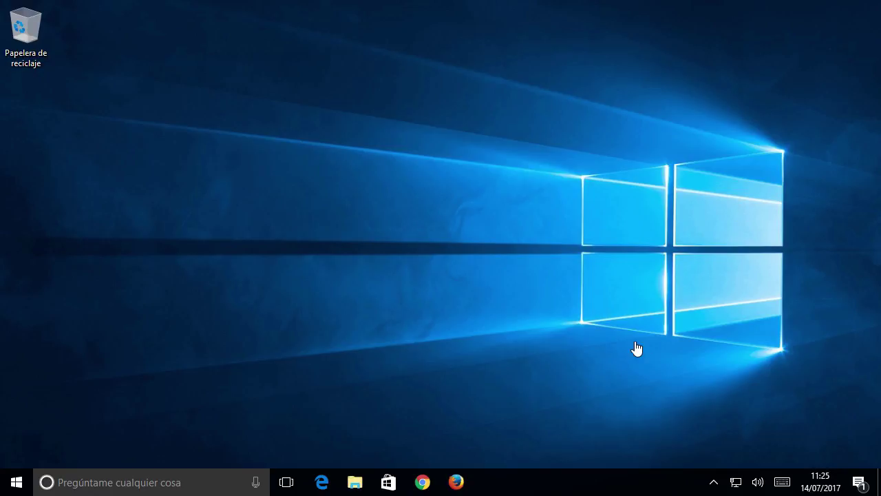
{"action": "left_click", "coordinate": [422, 482]}
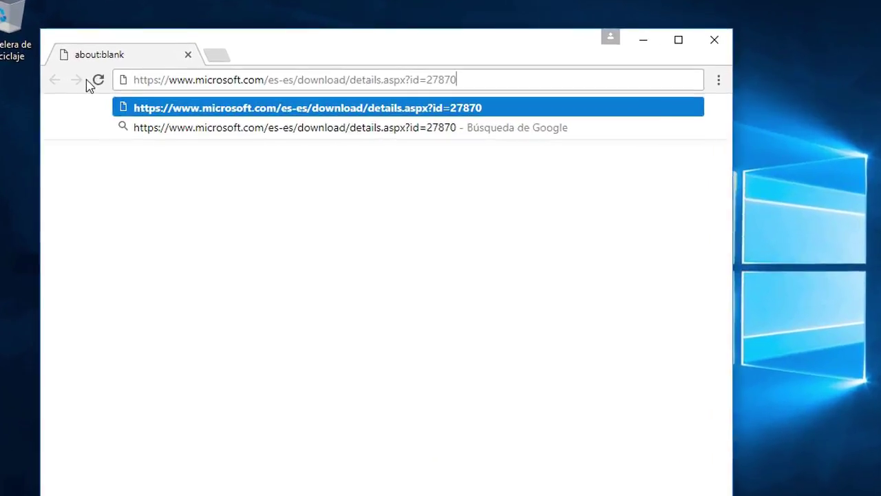
{"action": "key", "text": "Return"}
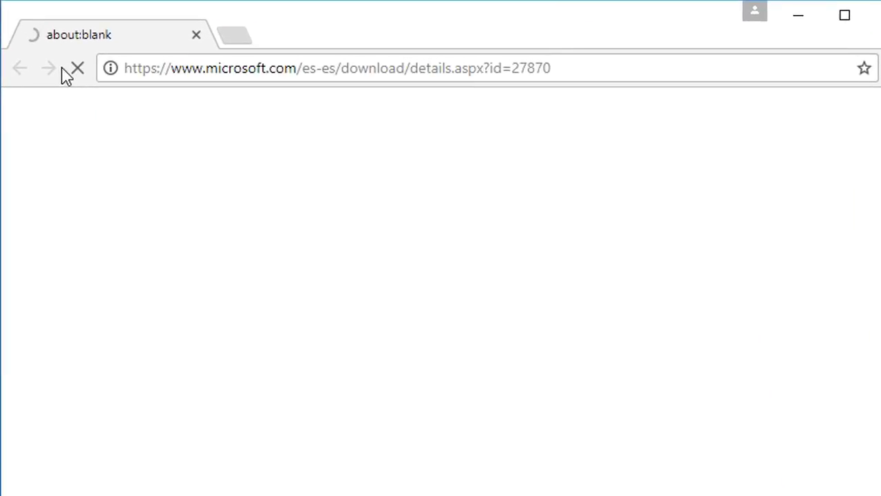
{"action": "scroll", "coordinate": [689, 403], "scroll_direction": "down", "scroll_amount": 8}
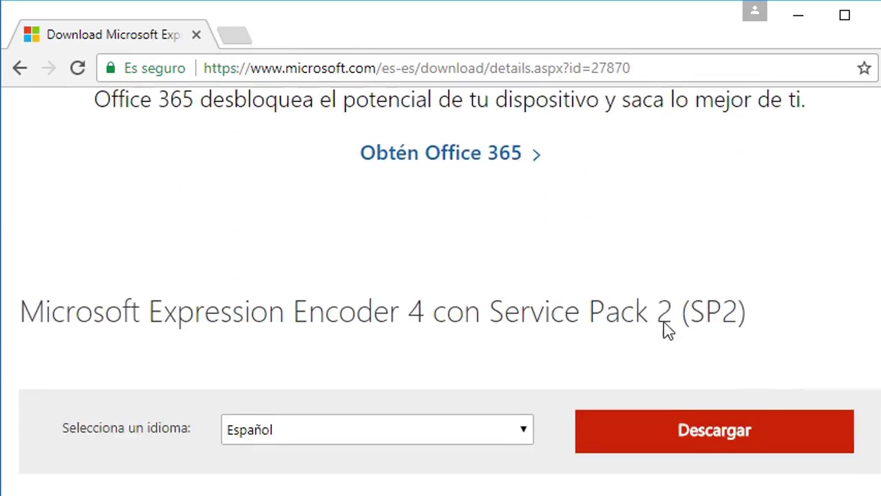
{"action": "scroll", "coordinate": [665, 298], "scroll_direction": "down", "scroll_amount": 1}
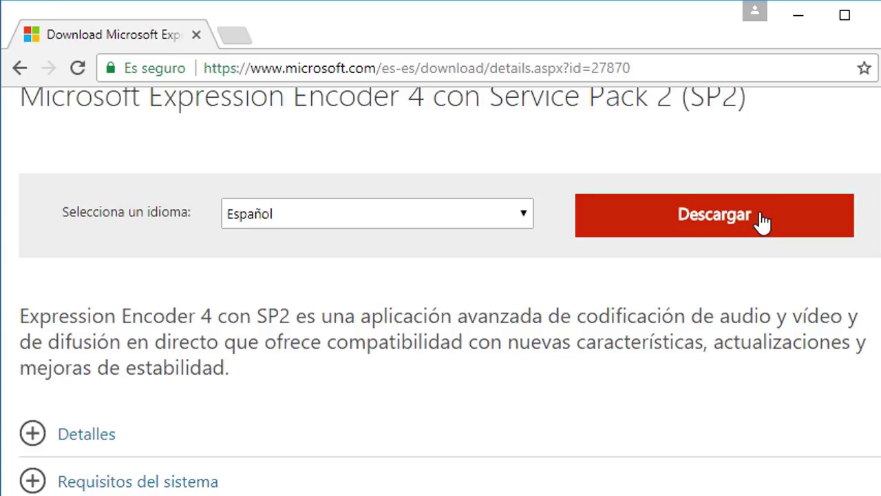
{"action": "left_click", "coordinate": [762, 222]}
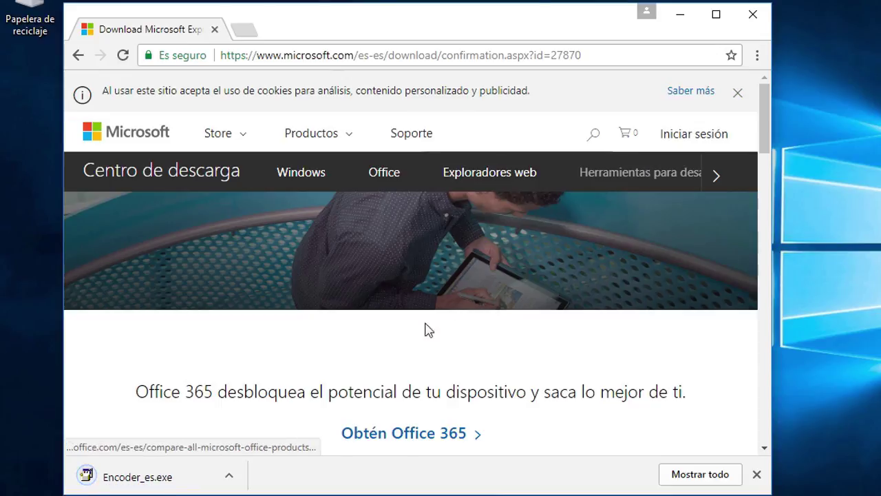
Run the downloaded Encoder_es.exe installer and close the browser window
{"action": "left_click", "coordinate": [229, 479]}
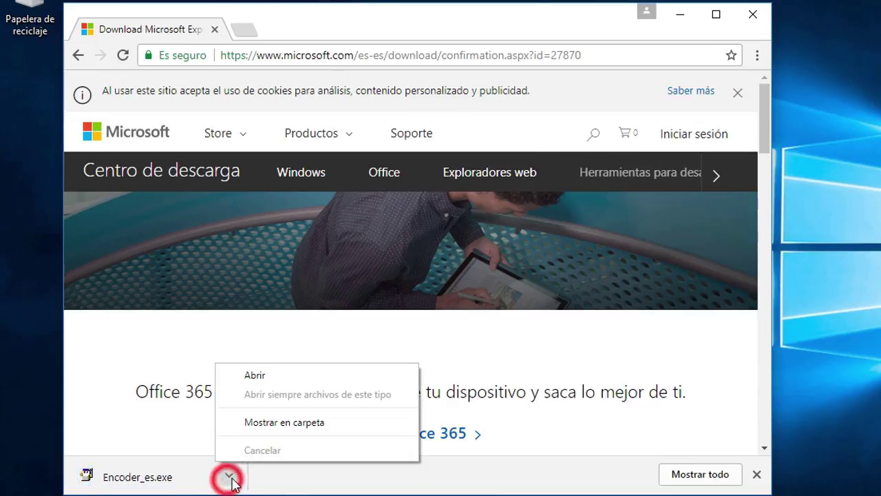
{"action": "left_click", "coordinate": [278, 380]}
{"action": "left_click", "coordinate": [448, 355]}
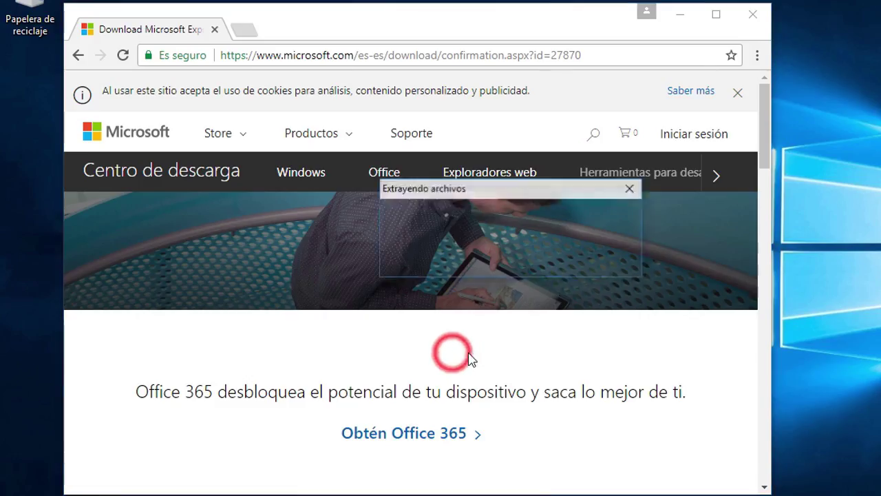
{"action": "left_click", "coordinate": [753, 15]}
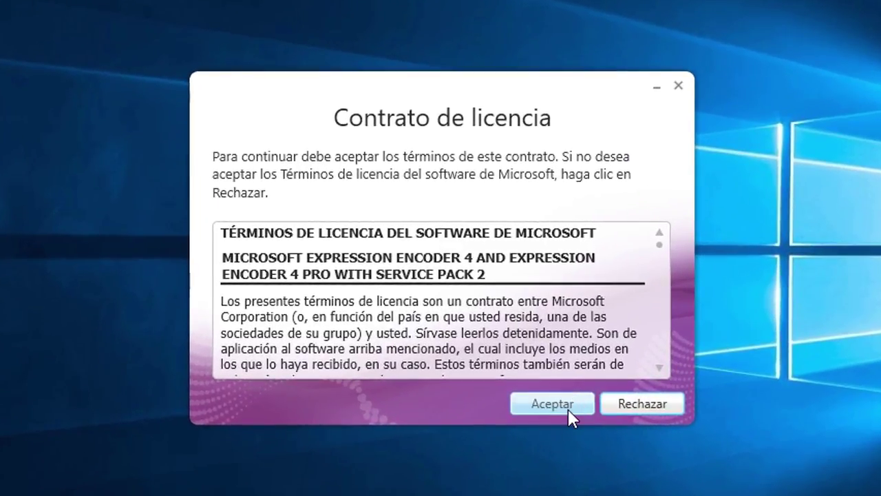
Install Expression Encoder 4, accepting the licence terms, leaving the product key blank and declining the user experience improvement program
{"action": "left_click", "coordinate": [569, 410]}
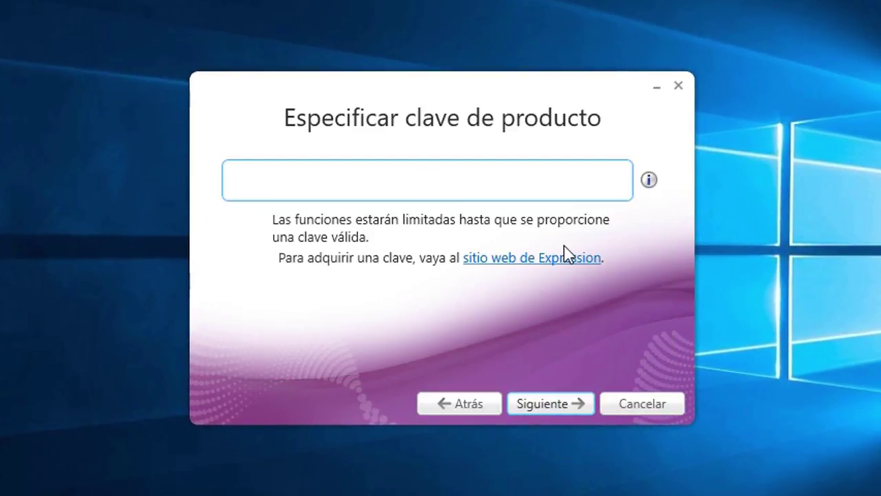
{"action": "left_click", "coordinate": [553, 404]}
{"action": "left_click", "coordinate": [266, 298]}
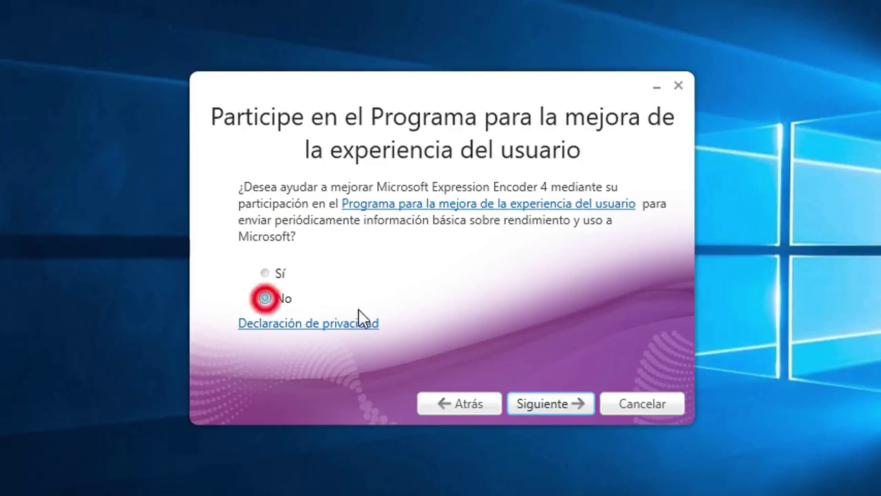
{"action": "left_click", "coordinate": [555, 405]}
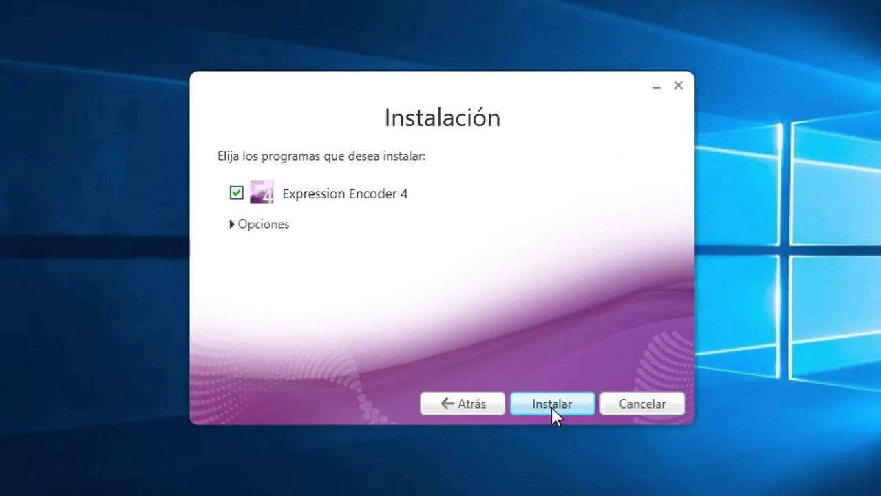
{"action": "left_click", "coordinate": [551, 406]}
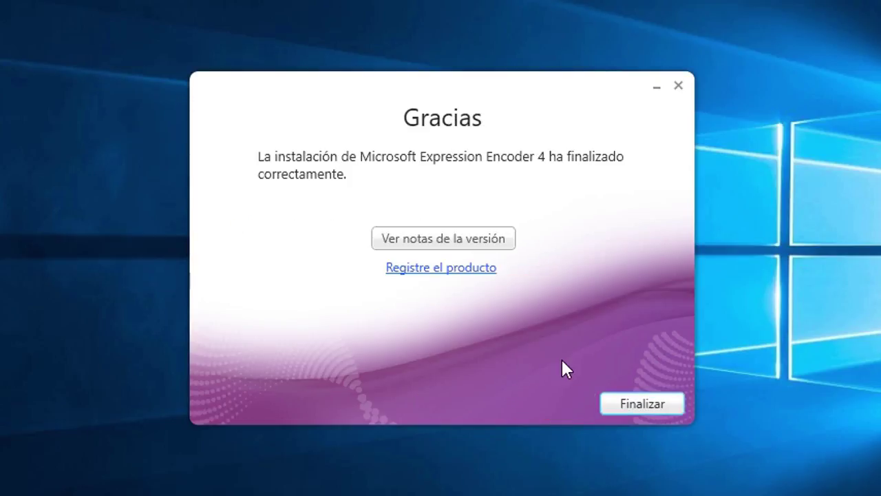
{"action": "left_click", "coordinate": [641, 402]}
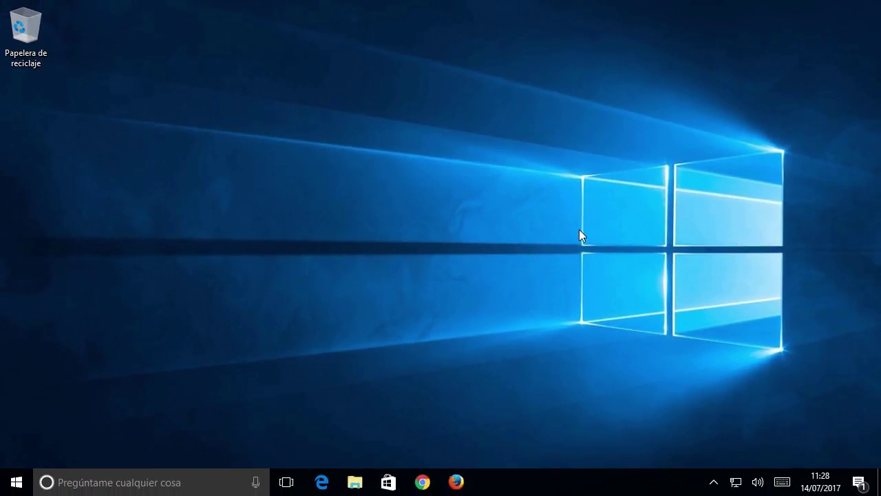
In File Explorer, open the Encoder 4 folder on drive C: under Archivos de programa, Microsoft Expression
{"action": "left_click", "coordinate": [355, 481]}
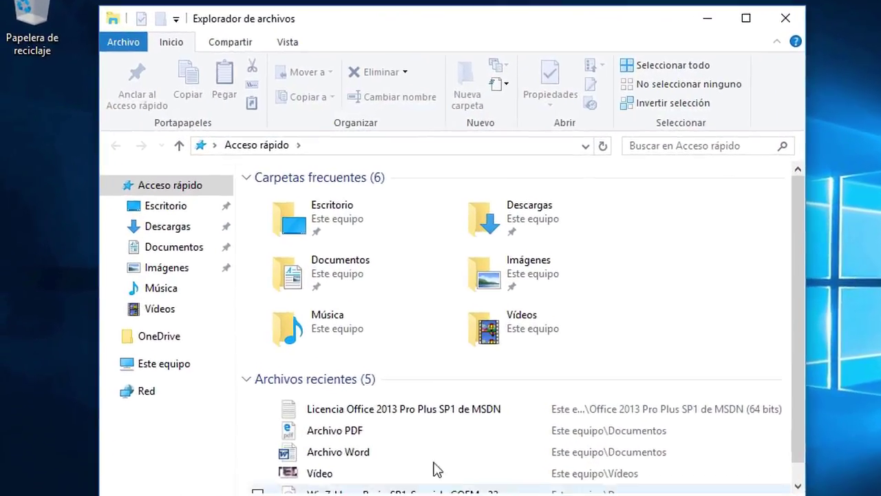
{"action": "left_click", "coordinate": [165, 365]}
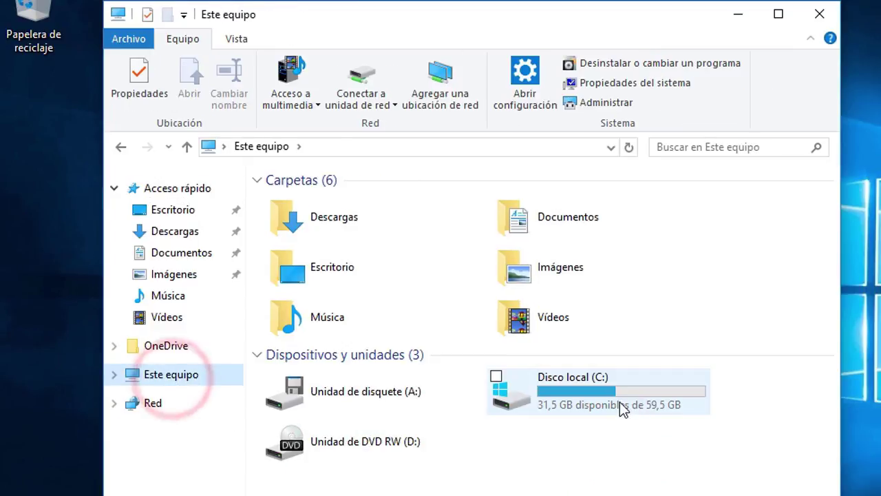
{"action": "double_click", "coordinate": [621, 406]}
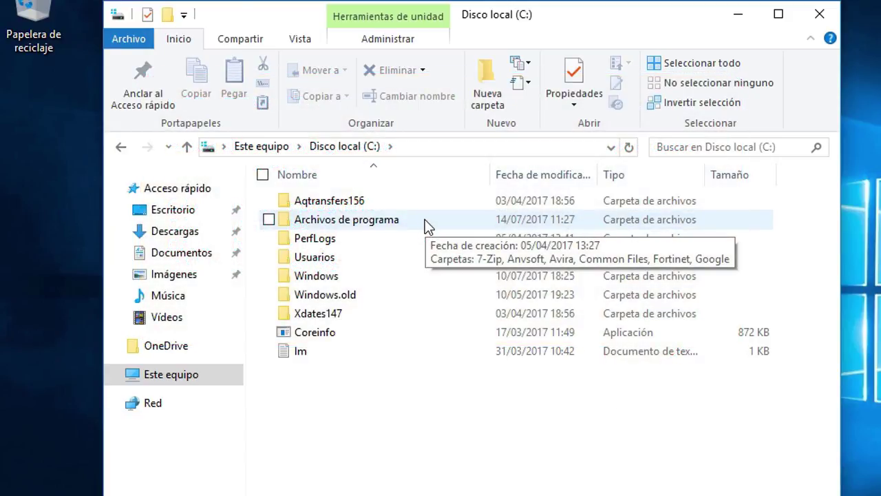
{"action": "double_click", "coordinate": [425, 225]}
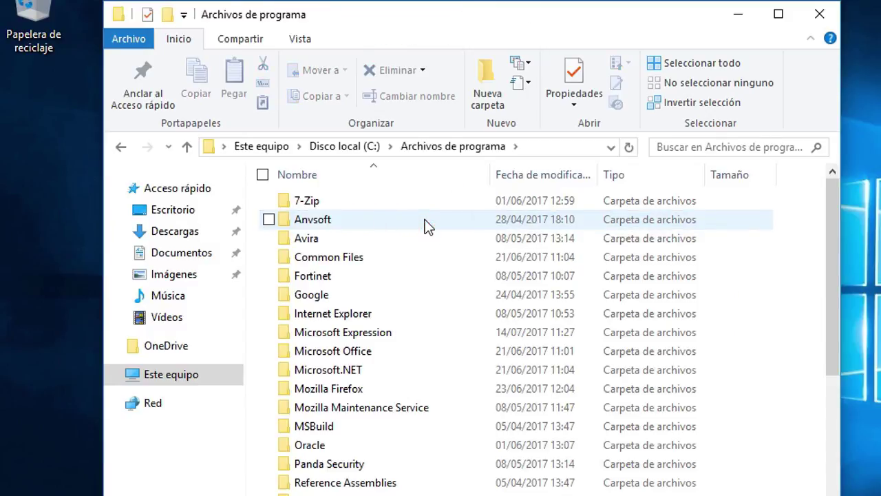
{"action": "double_click", "coordinate": [415, 335]}
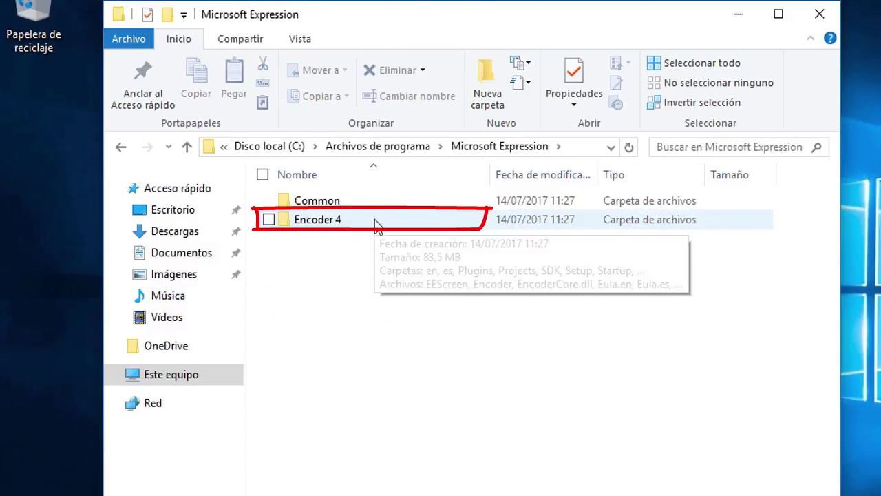
{"action": "double_click", "coordinate": [374, 220]}
Create a desktop shortcut to the EEScreen application and close File Explorer
{"action": "left_click", "coordinate": [357, 372]}
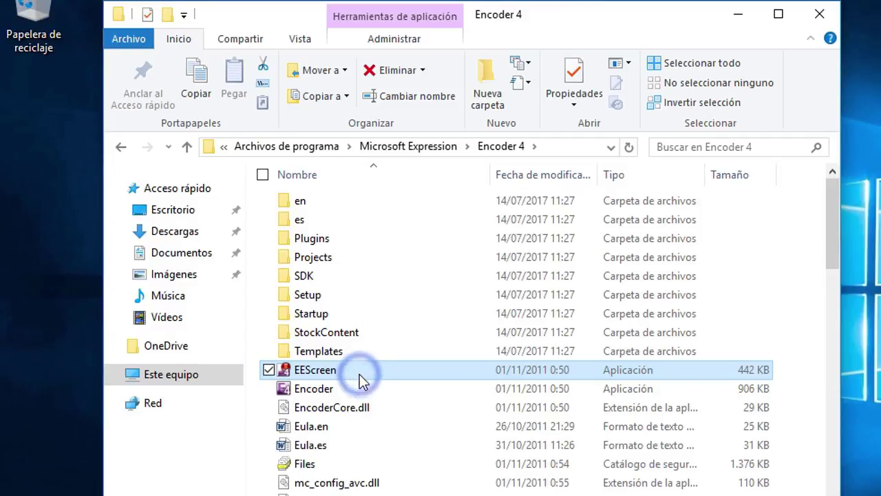
{"action": "right_click", "coordinate": [359, 375]}
{"action": "mouse_move", "coordinate": [295, 222]}
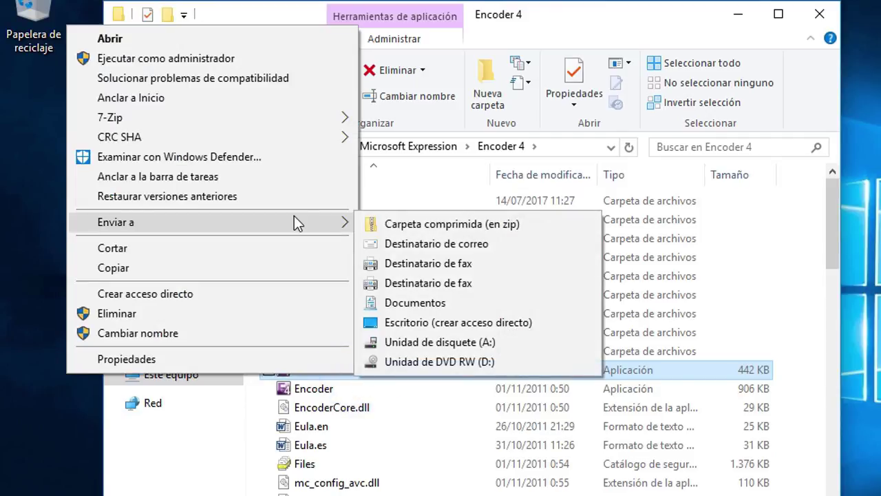
{"action": "left_click", "coordinate": [451, 327]}
{"action": "left_click", "coordinate": [819, 14]}
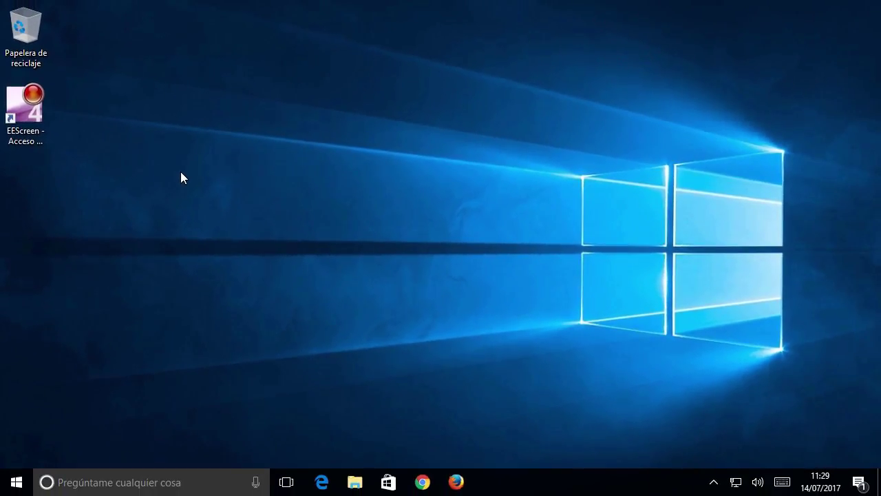
Launch EEScreen from its desktop shortcut and set the screen capture to 30 fps and 10000 Kbps
{"action": "double_click", "coordinate": [27, 110]}
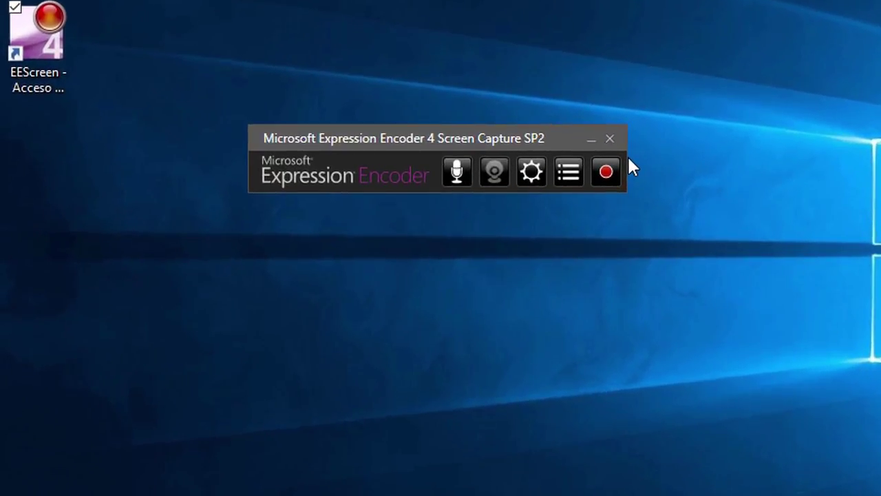
{"action": "left_click", "coordinate": [533, 185]}
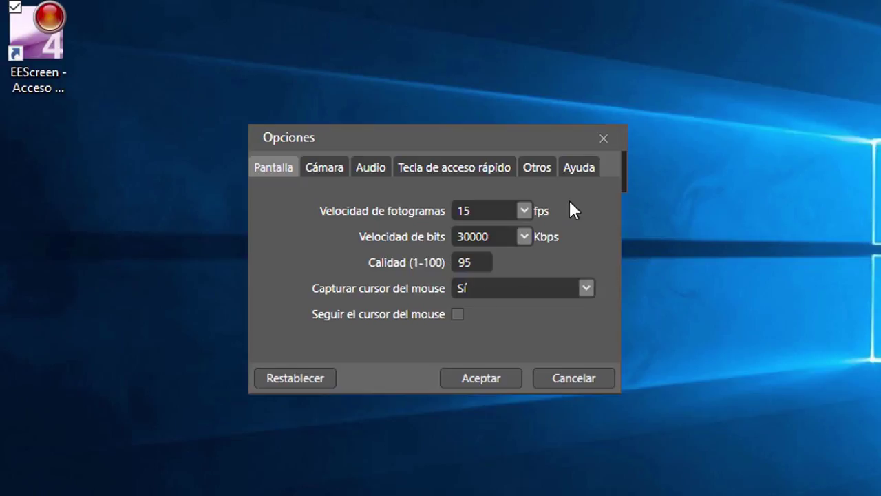
{"action": "left_click", "coordinate": [525, 210]}
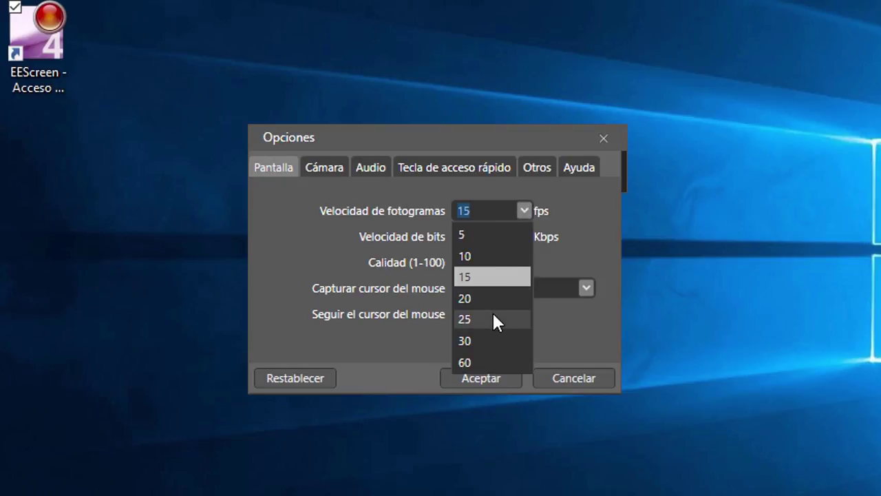
{"action": "left_click", "coordinate": [486, 340]}
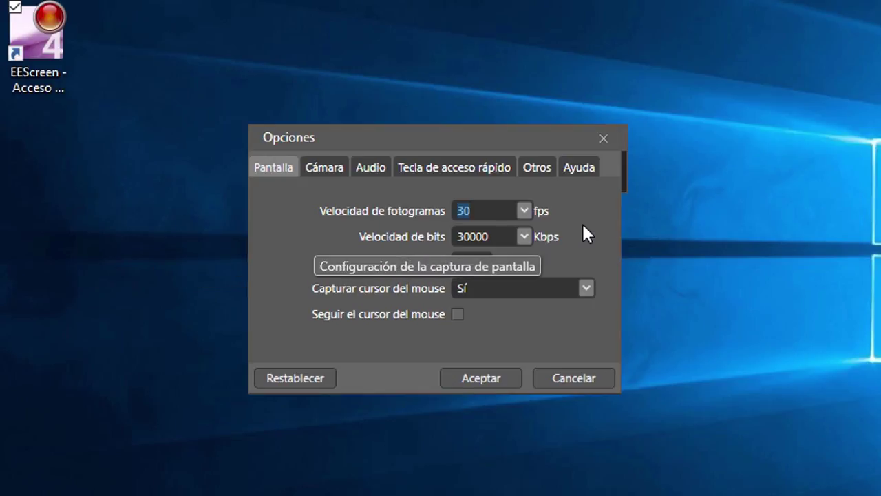
{"action": "left_click", "coordinate": [528, 235]}
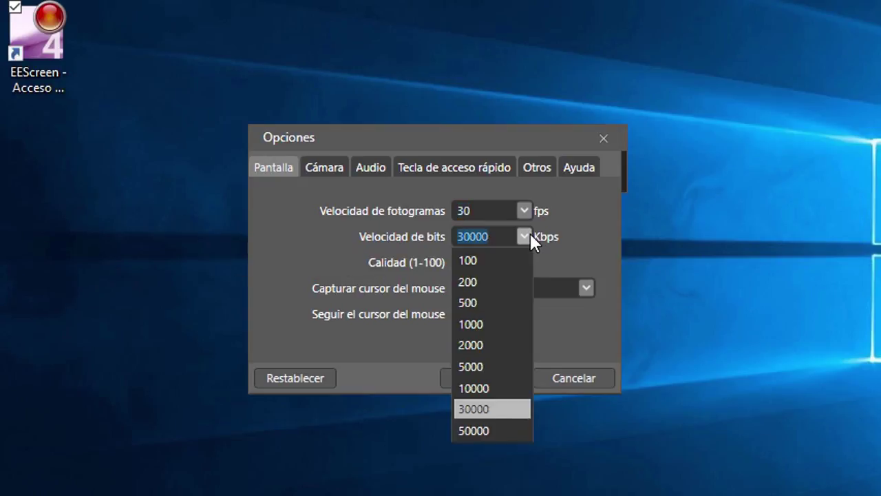
{"action": "left_click", "coordinate": [489, 386]}
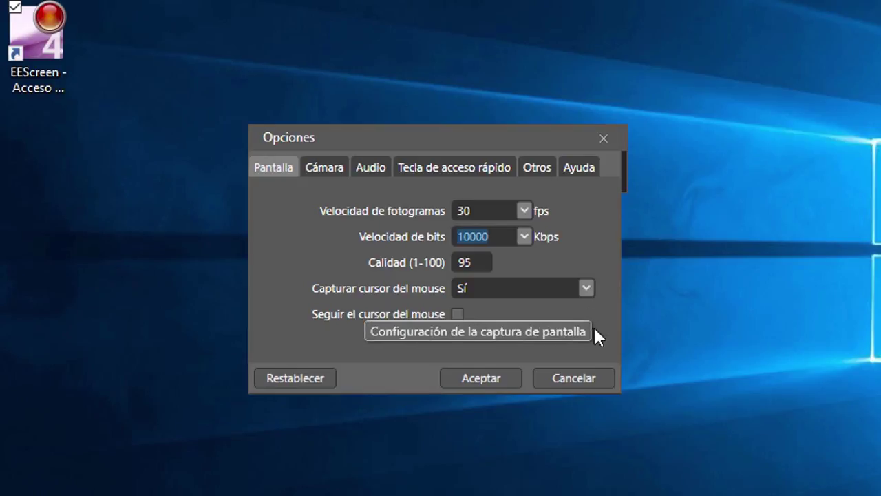
Examine the choices for mouse cursor capture and for the audio bit rate without changing them
{"action": "left_click", "coordinate": [586, 288]}
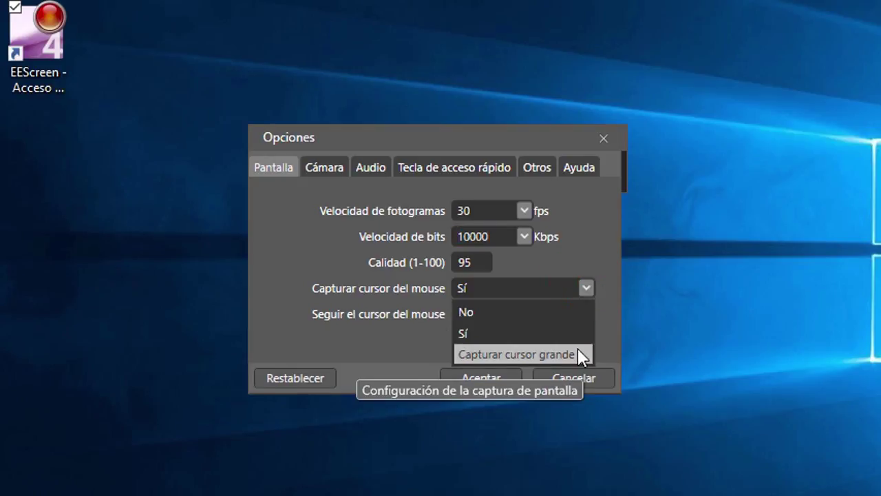
{"action": "left_click", "coordinate": [603, 281]}
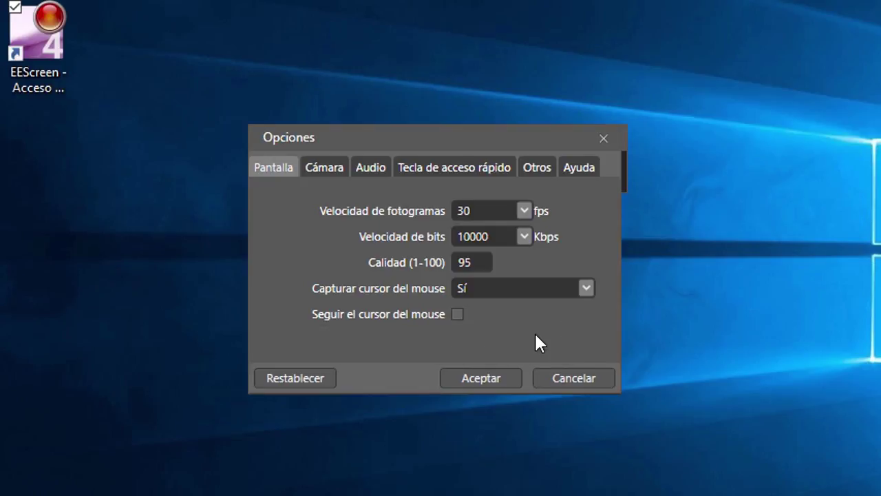
{"action": "left_click", "coordinate": [375, 170]}
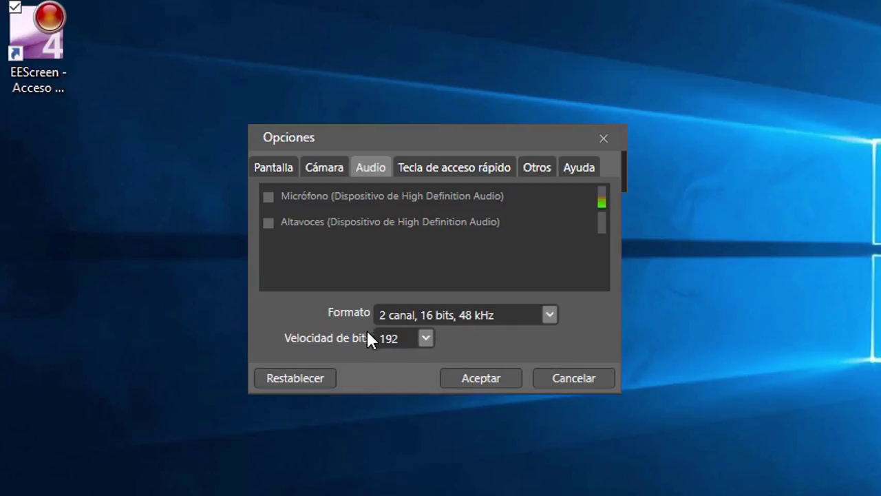
{"action": "left_click", "coordinate": [433, 336]}
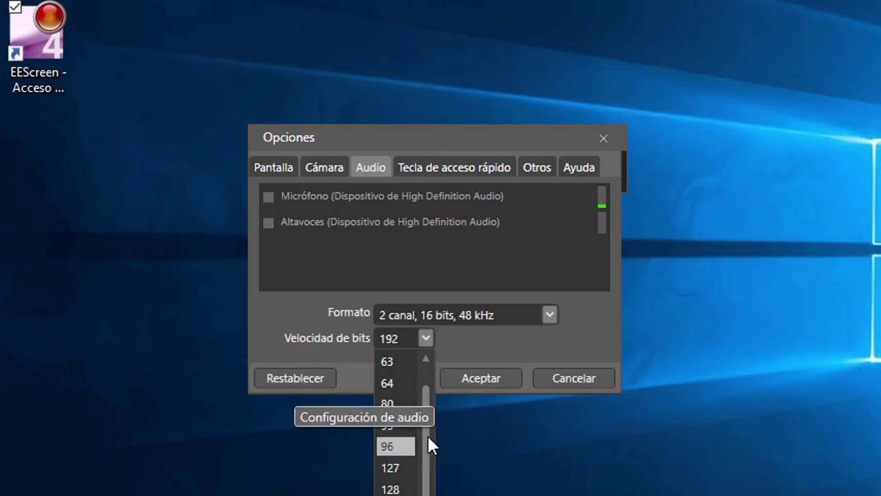
{"action": "left_click_drag", "start_coordinate": [429, 466], "coordinate": [401, 336]}
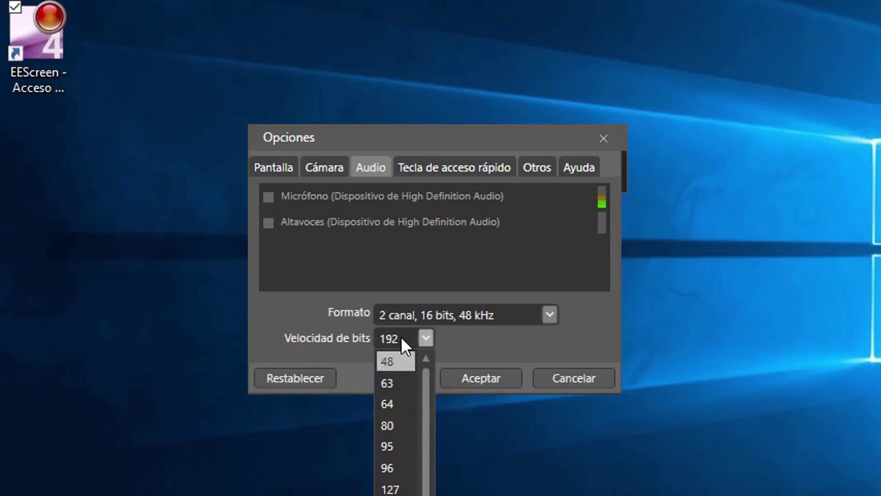
{"action": "left_click", "coordinate": [468, 342]}
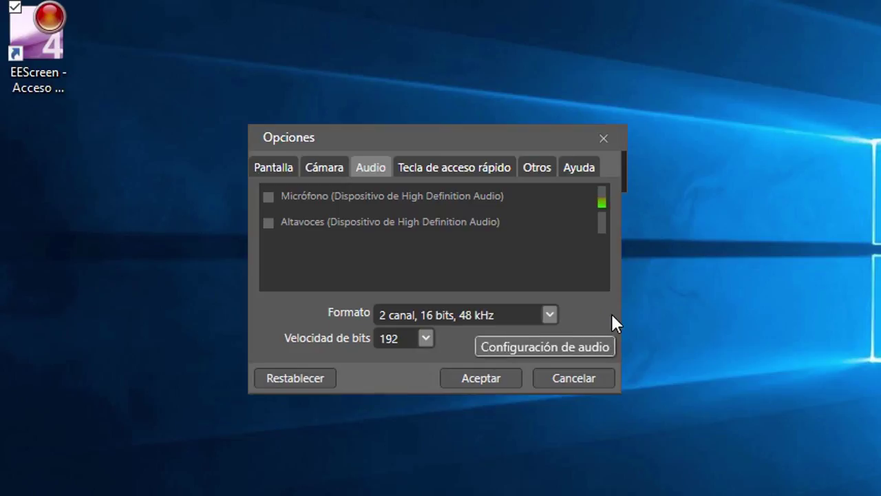
Accept the capture options and enable microphone recording
{"action": "left_click", "coordinate": [483, 377]}
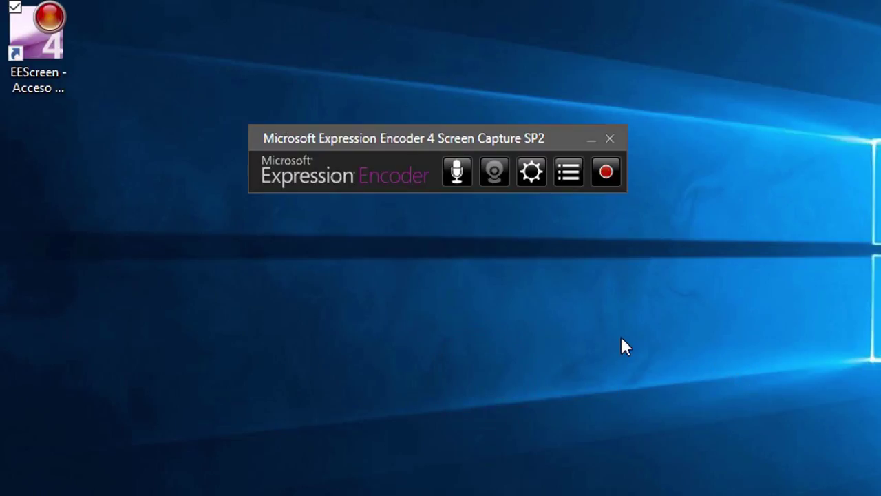
{"action": "left_click", "coordinate": [464, 177]}
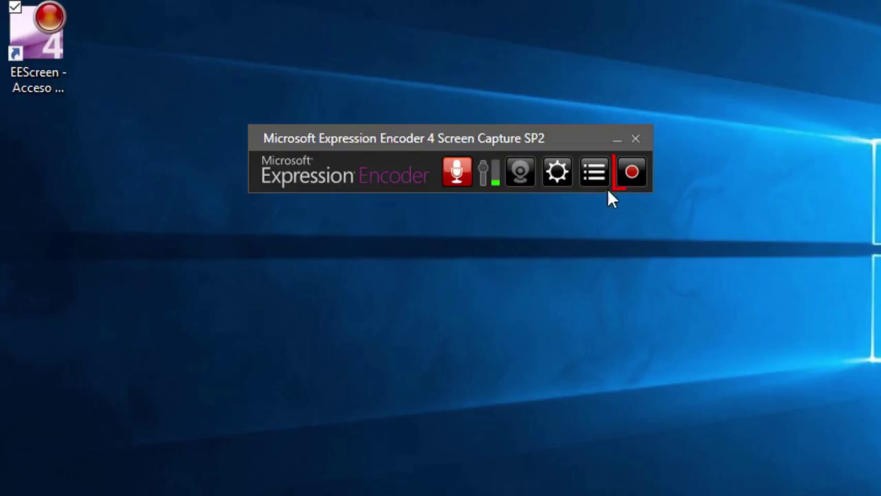
Start a new capture, draw a recording region over the desktop and resize it to about 994 by 533 pixels
{"action": "left_click", "coordinate": [632, 175]}
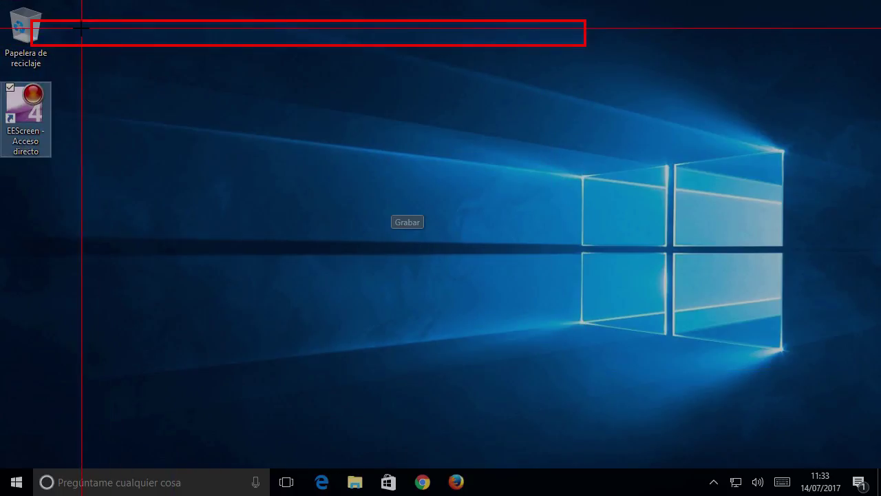
{"action": "left_click_drag", "start_coordinate": [81, 28], "coordinate": [829, 442]}
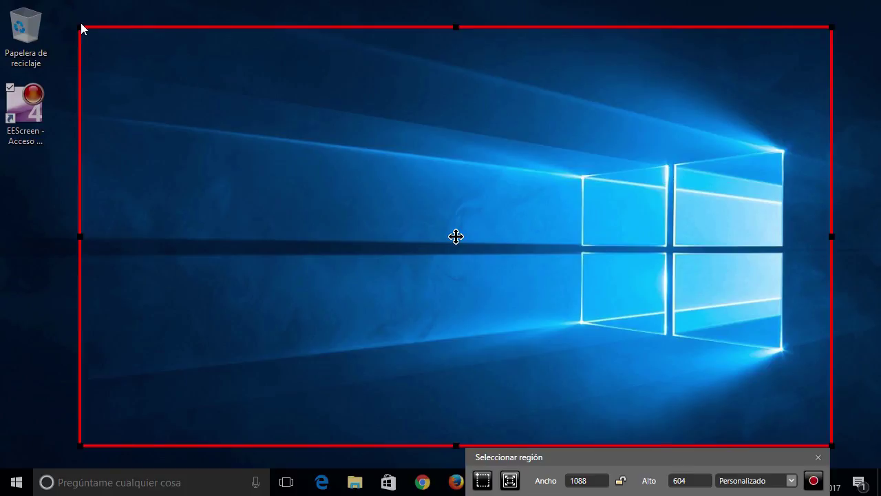
{"action": "left_click_drag", "start_coordinate": [80, 27], "coordinate": [105, 52]}
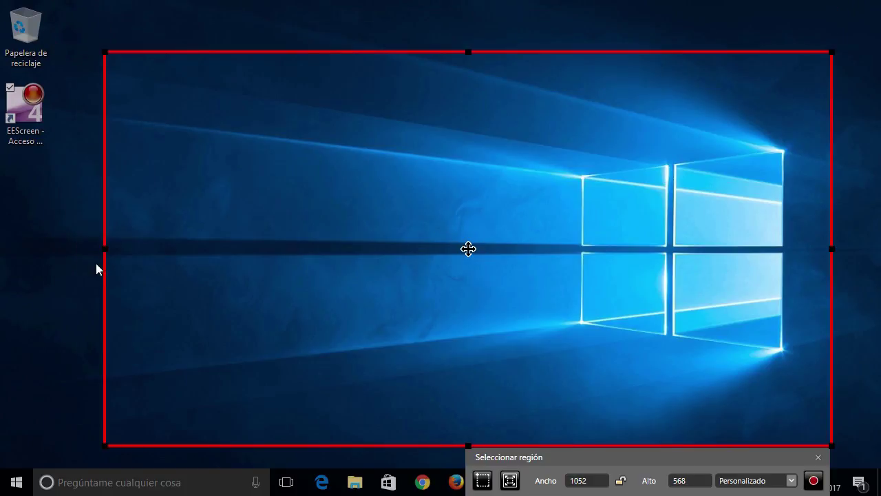
{"action": "left_click_drag", "start_coordinate": [104, 249], "coordinate": [125, 253]}
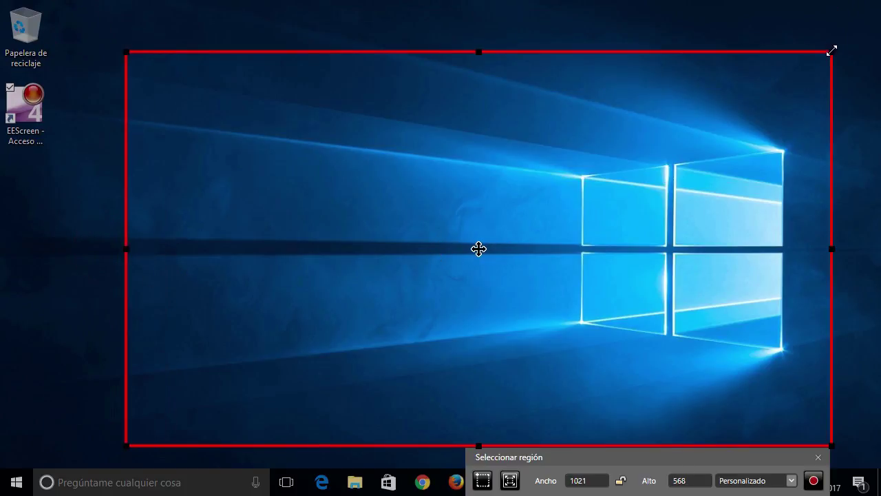
{"action": "left_click_drag", "start_coordinate": [831, 50], "coordinate": [813, 76]}
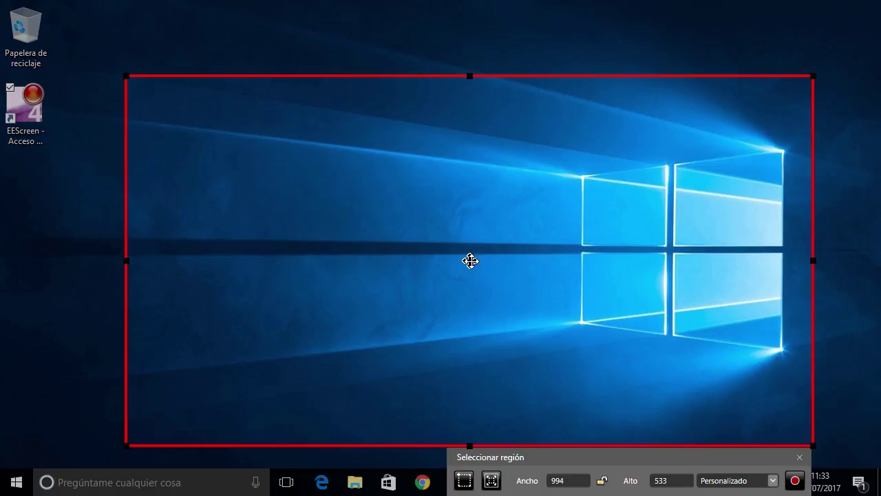
Move the recording region and extend it from the desktop's upper-left corner to about 1095 by 554 pixels
{"action": "left_click_drag", "start_coordinate": [470, 261], "coordinate": [399, 214]}
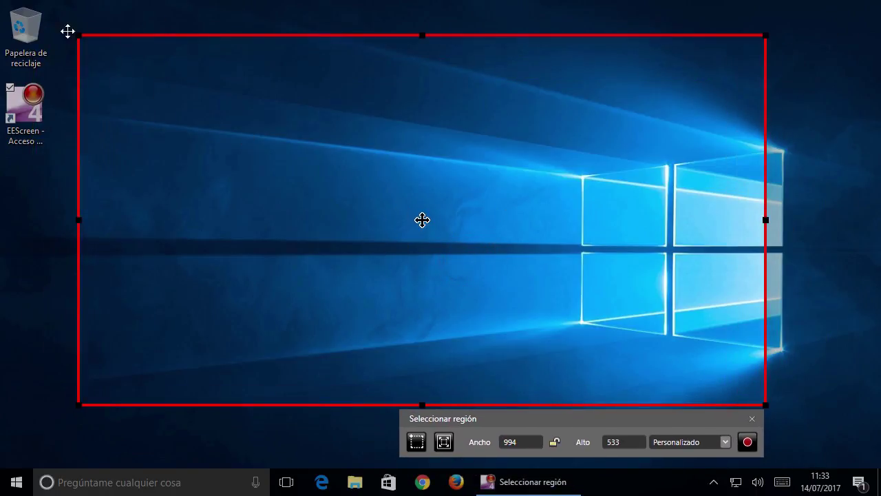
{"action": "left_click_drag", "start_coordinate": [81, 36], "coordinate": [2, 3]}
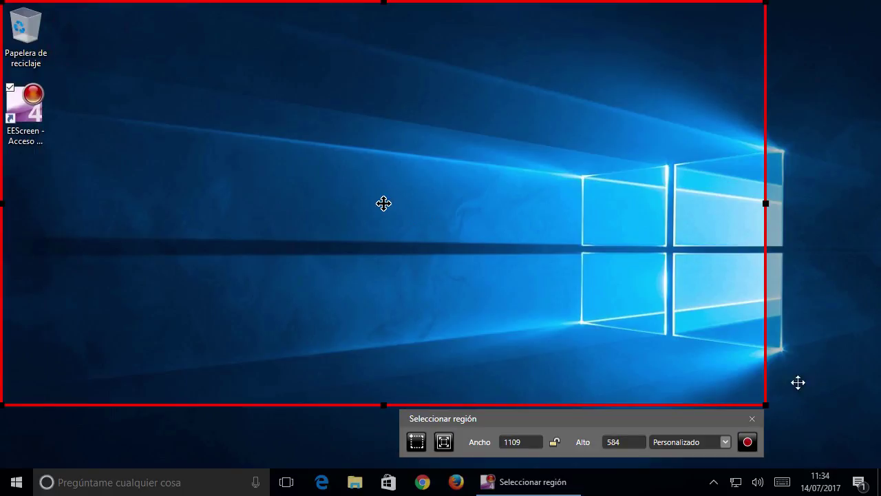
{"action": "left_click_drag", "start_coordinate": [766, 399], "coordinate": [876, 491]}
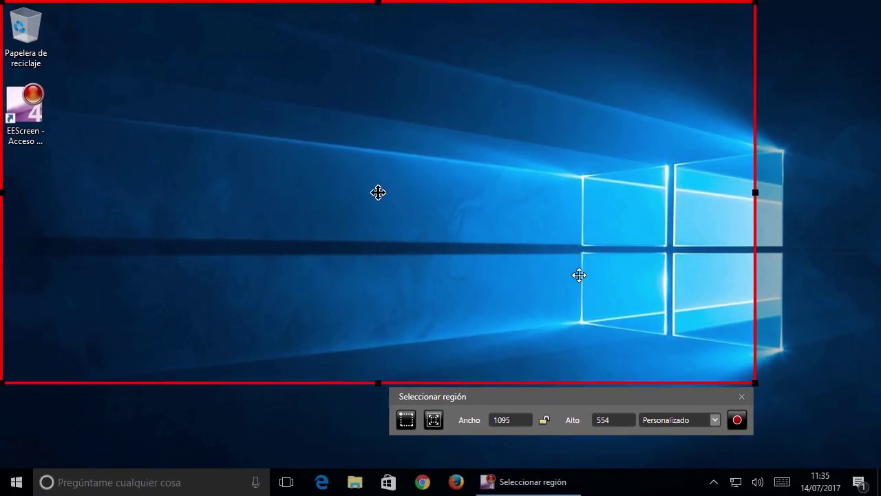
Record the selected region, pausing and resuming once before stopping the recording
{"action": "left_click", "coordinate": [739, 420]}
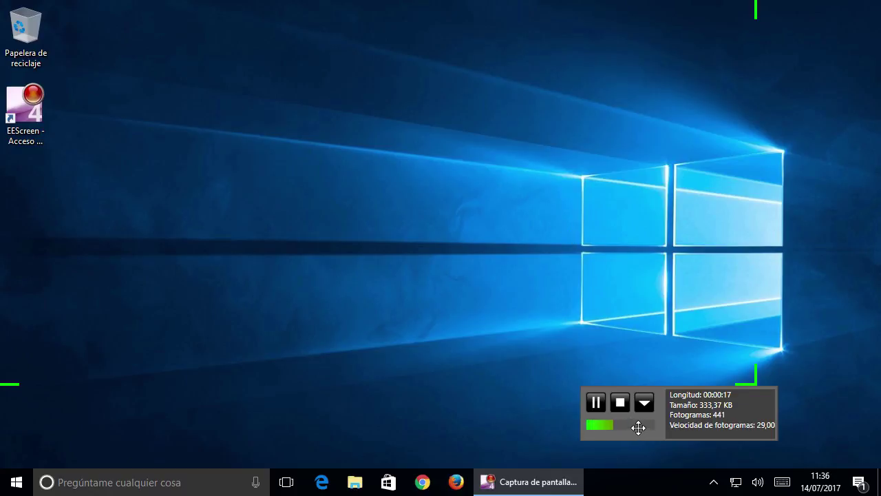
{"action": "left_click", "coordinate": [596, 404]}
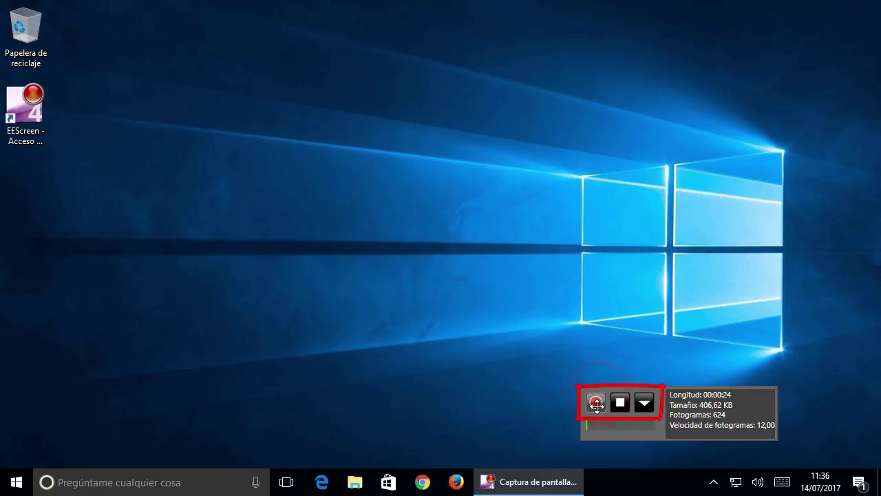
{"action": "left_click", "coordinate": [597, 403]}
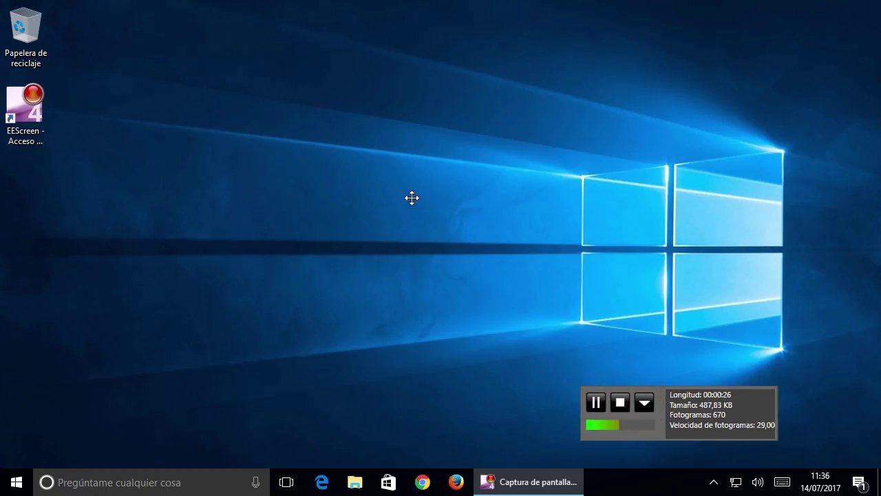
{"action": "left_click", "coordinate": [621, 404]}
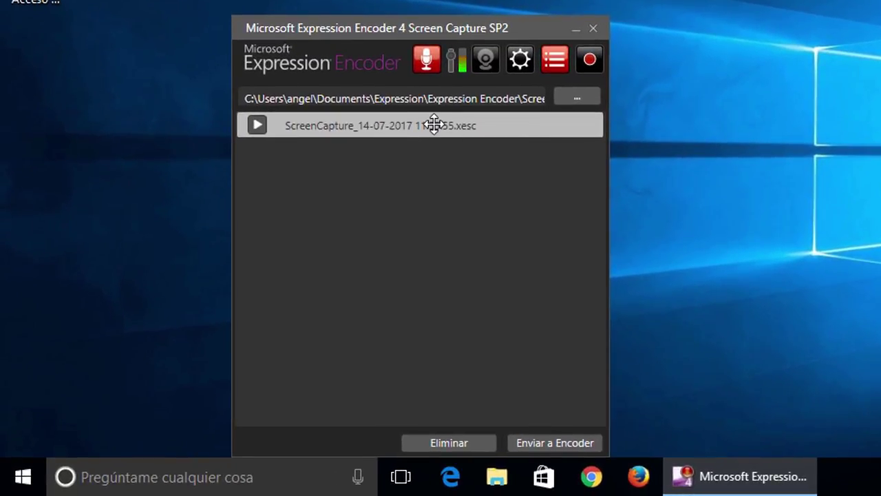
Send the finished screen capture to Expression Encoder, stop its preview and encode it with the Windows Media output format
{"action": "left_click", "coordinate": [326, 126]}
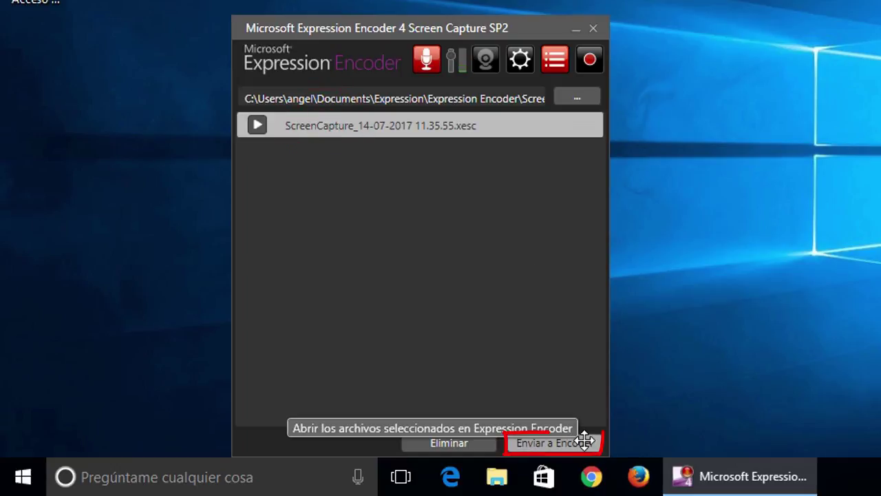
{"action": "left_click", "coordinate": [555, 442]}
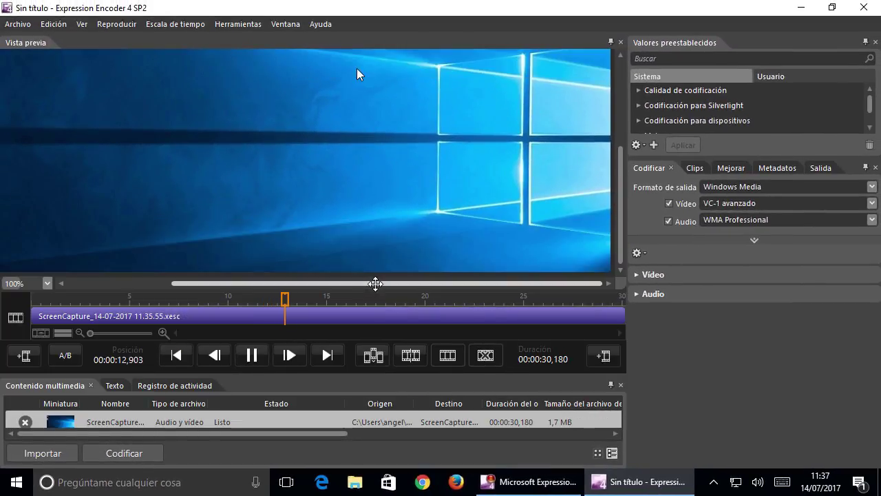
{"action": "left_click", "coordinate": [376, 284]}
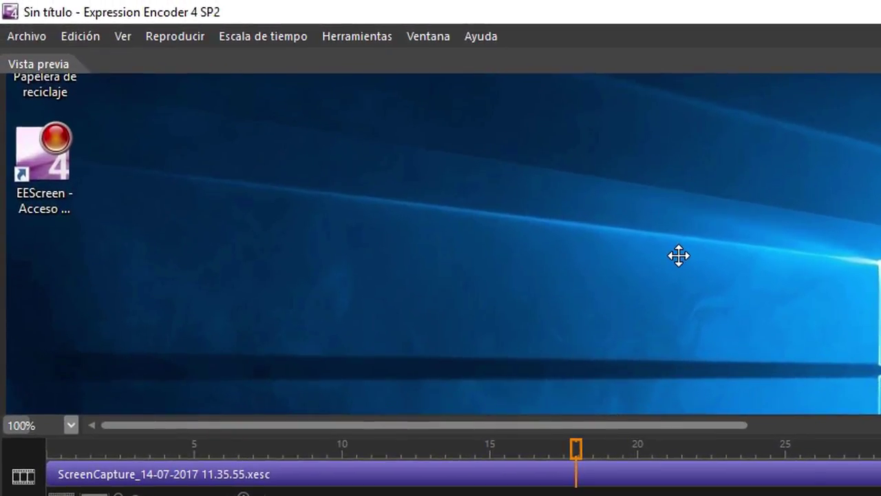
{"action": "left_click", "coordinate": [38, 36]}
{"action": "left_click", "coordinate": [130, 207]}
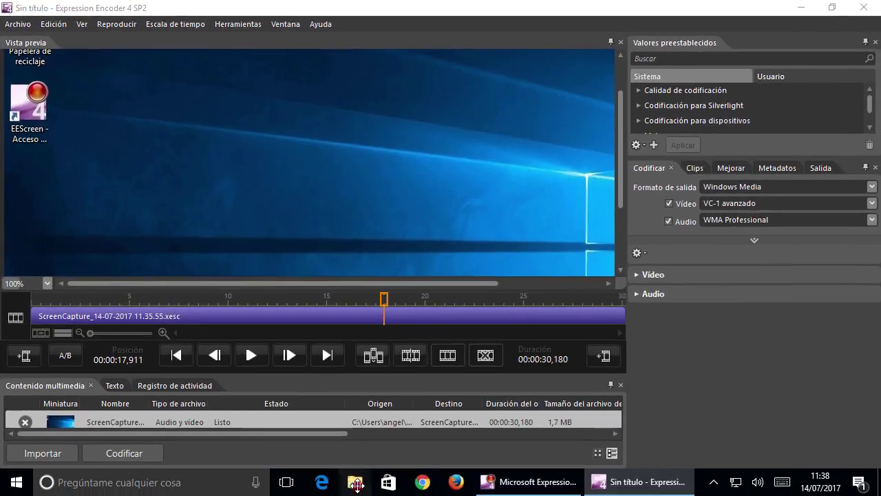
Play the encoded ScreenCapture video from the newest Output subfolder under Documentos > Expression > Expression Encoder
{"action": "left_click", "coordinate": [356, 484]}
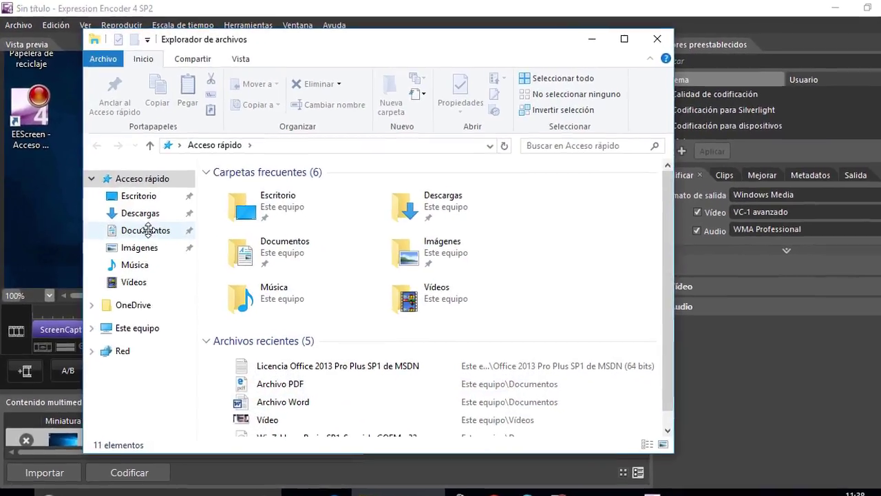
{"action": "left_click", "coordinate": [147, 230]}
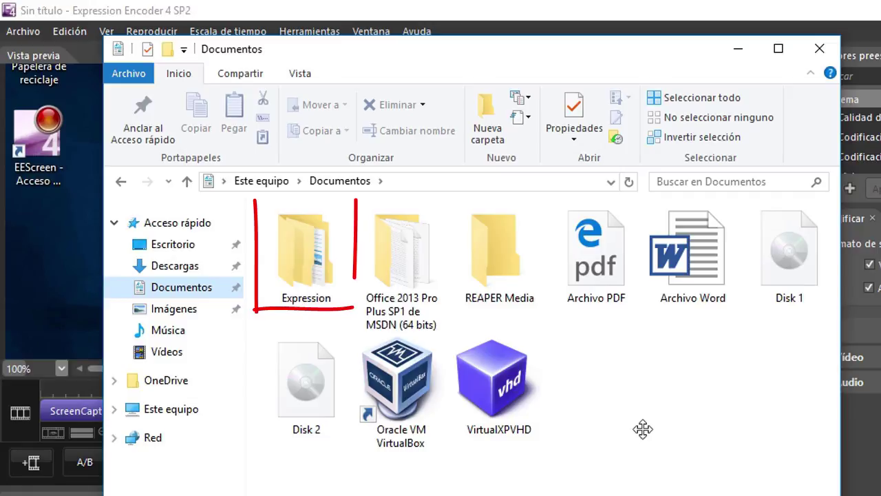
{"action": "double_click", "coordinate": [321, 266]}
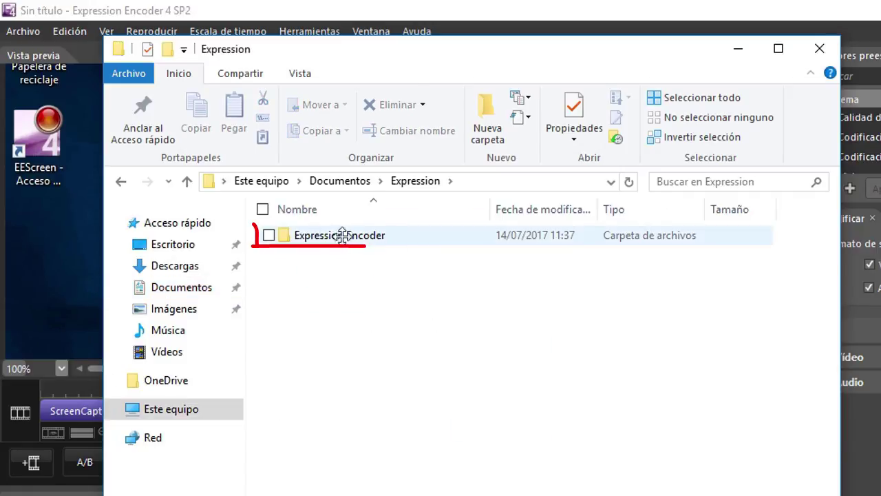
{"action": "double_click", "coordinate": [354, 234]}
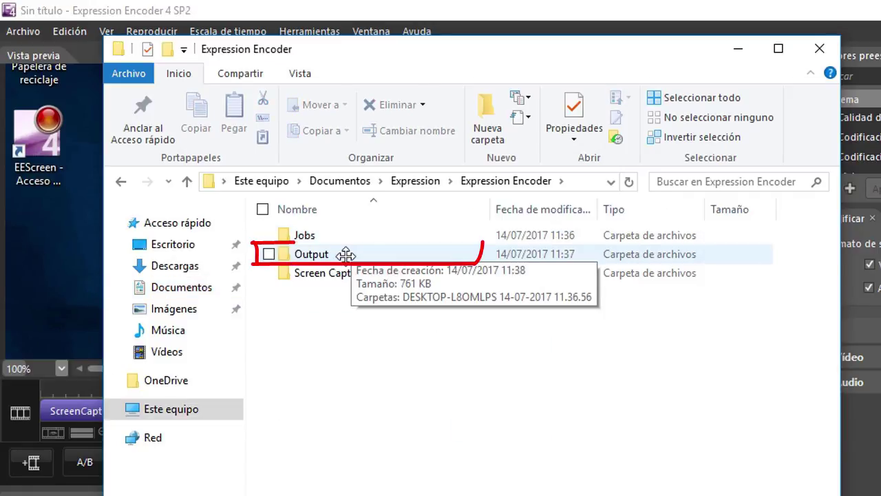
{"action": "double_click", "coordinate": [341, 253]}
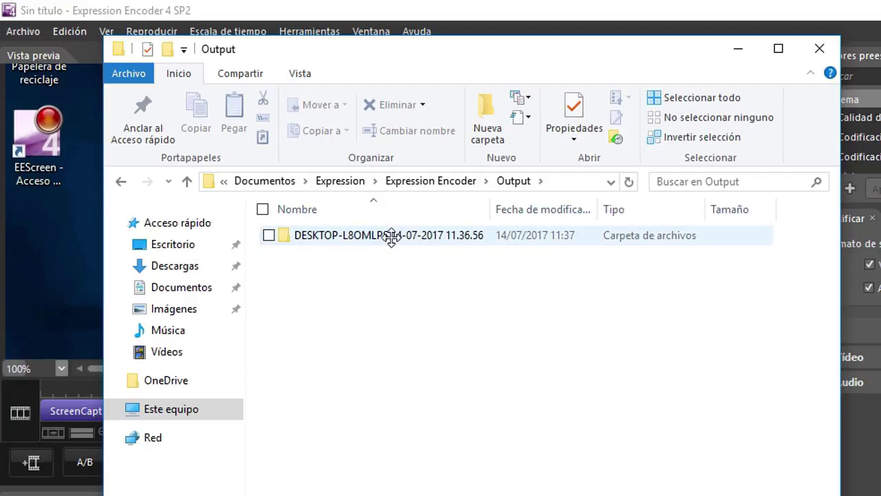
{"action": "double_click", "coordinate": [390, 236]}
{"action": "left_click", "coordinate": [334, 291]}
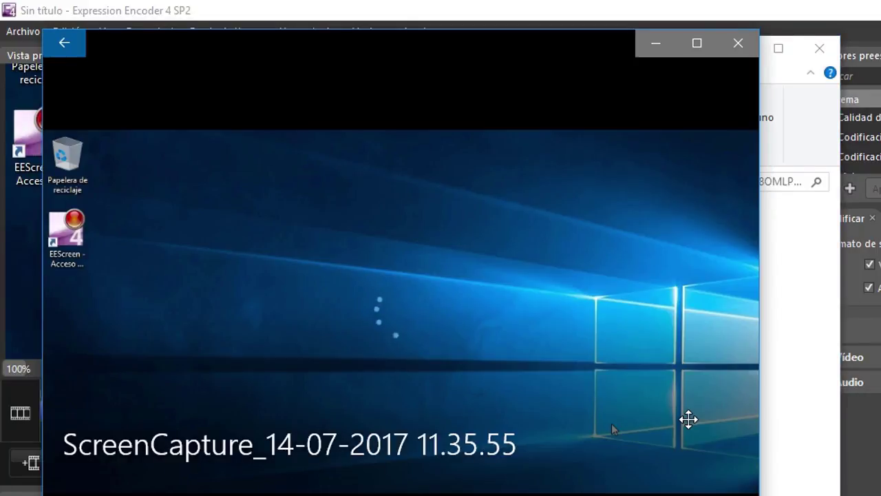
Close the video player, File Explorer and the Expression Encoder project window
{"action": "left_click", "coordinate": [738, 42]}
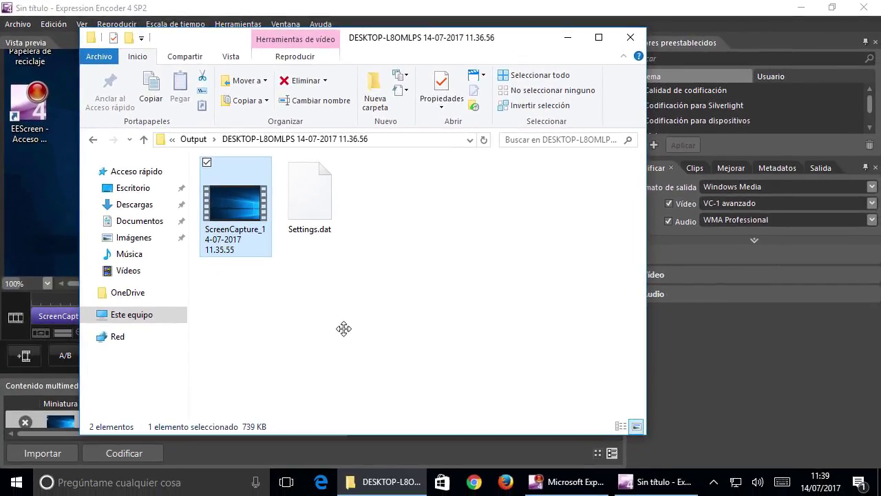
{"action": "left_click", "coordinate": [629, 37]}
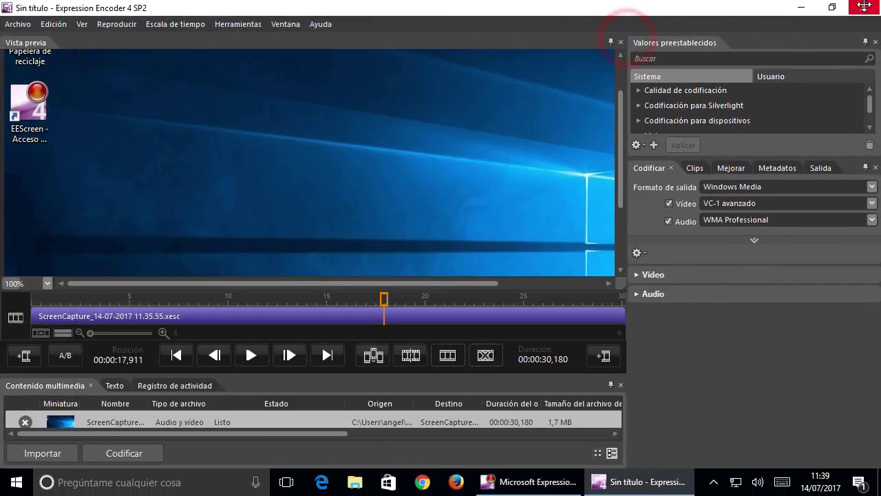
{"action": "left_click", "coordinate": [864, 7]}
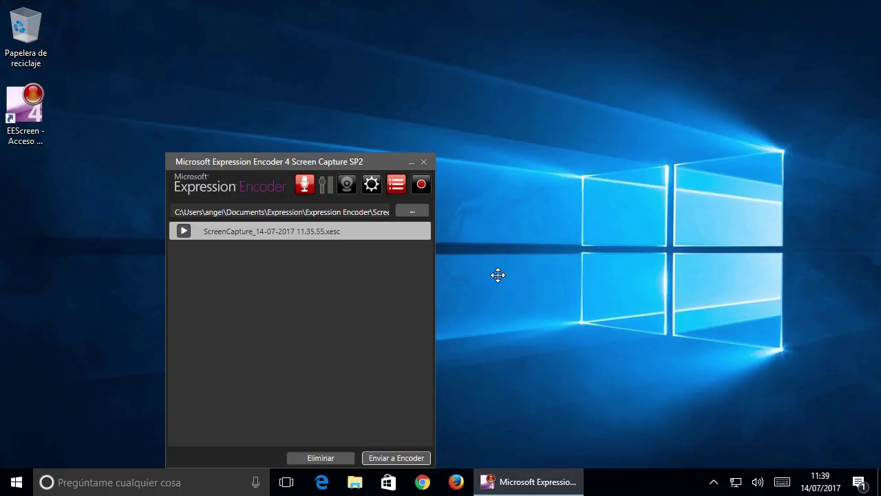
Start a recording with the region enlarged to the full screen, about 1272 by 719 pixels, accepting the hidden toolbar notice
{"action": "left_click", "coordinate": [423, 180]}
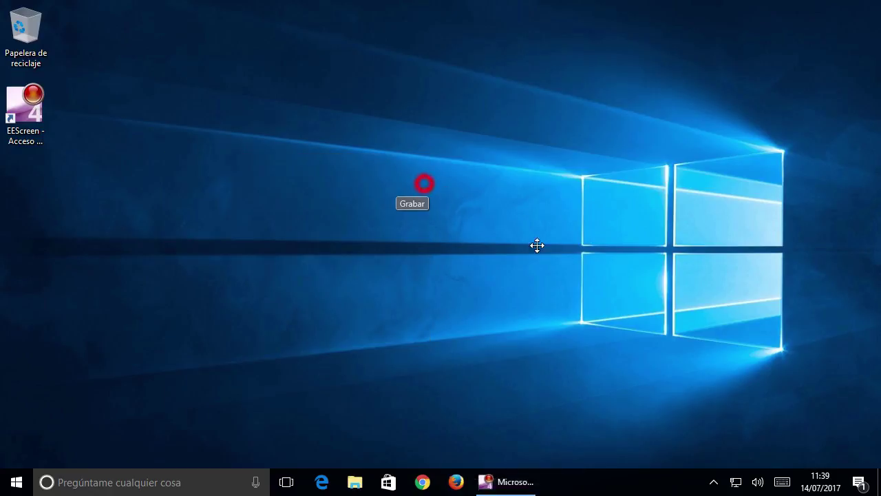
{"action": "left_click_drag", "start_coordinate": [753, 382], "coordinate": [878, 495]}
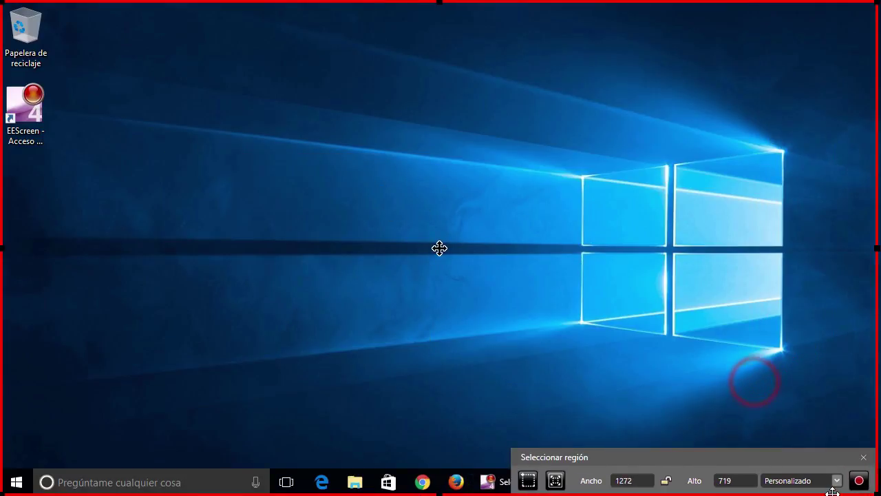
{"action": "left_click", "coordinate": [861, 480]}
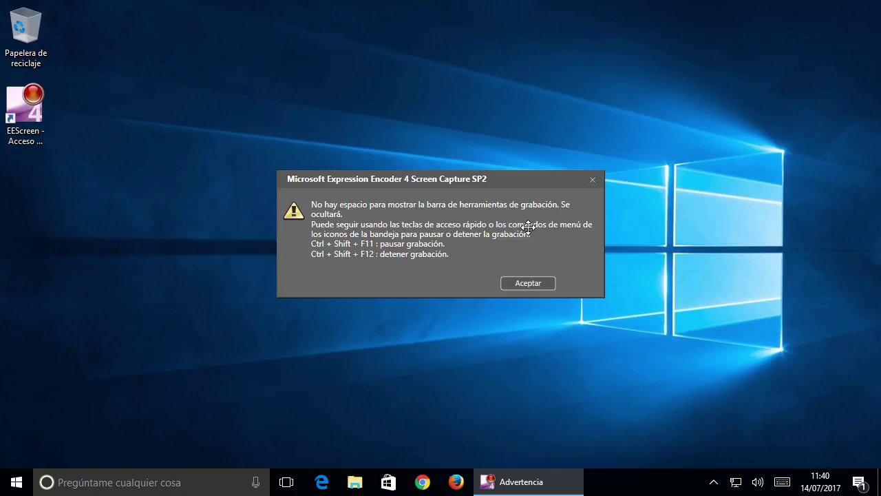
{"action": "left_click", "coordinate": [528, 283]}
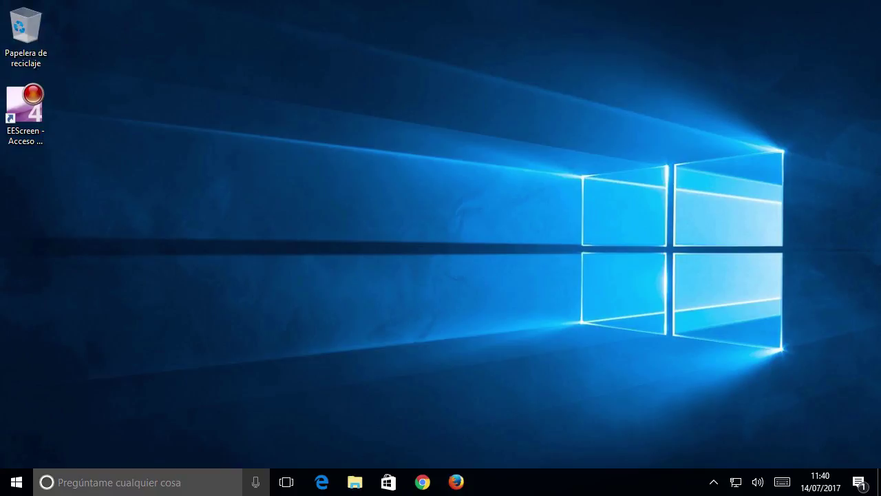
Pause, resume and stop the full-screen recording, and close the Screen Capture tool
{"action": "left_click", "coordinate": [387, 246]}
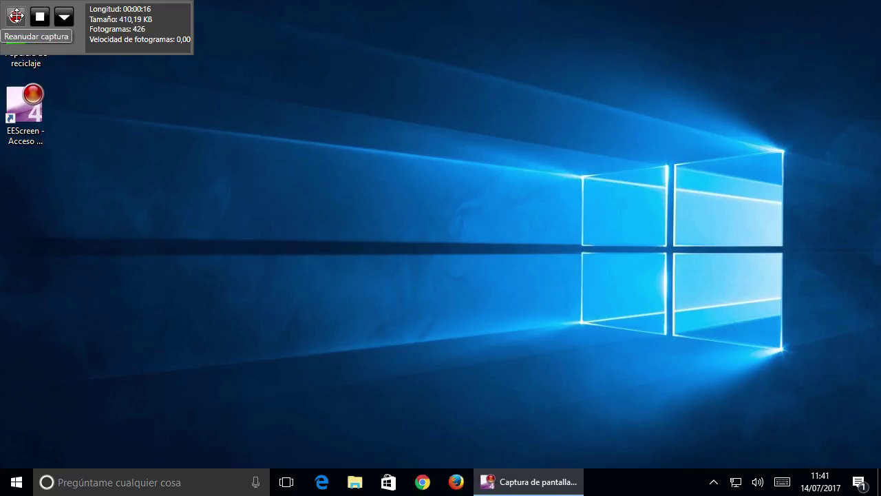
{"action": "left_click", "coordinate": [16, 16]}
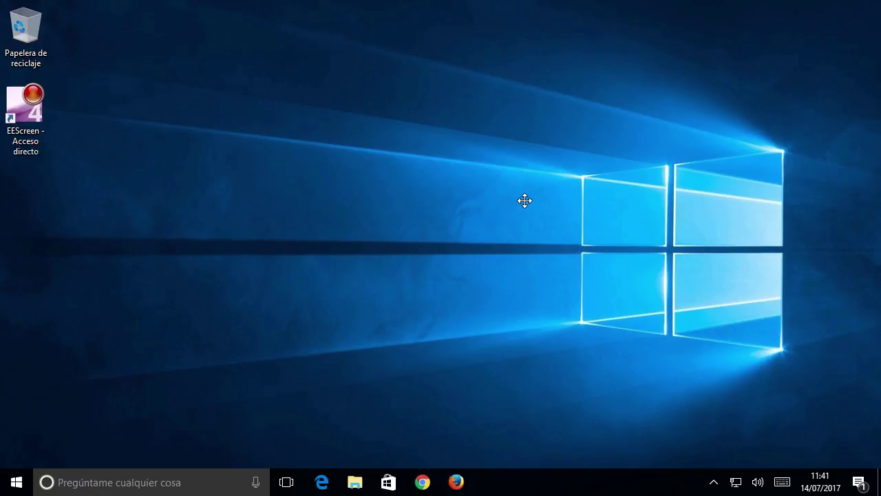
{"action": "key", "text": "ctrl+shift+F12"}
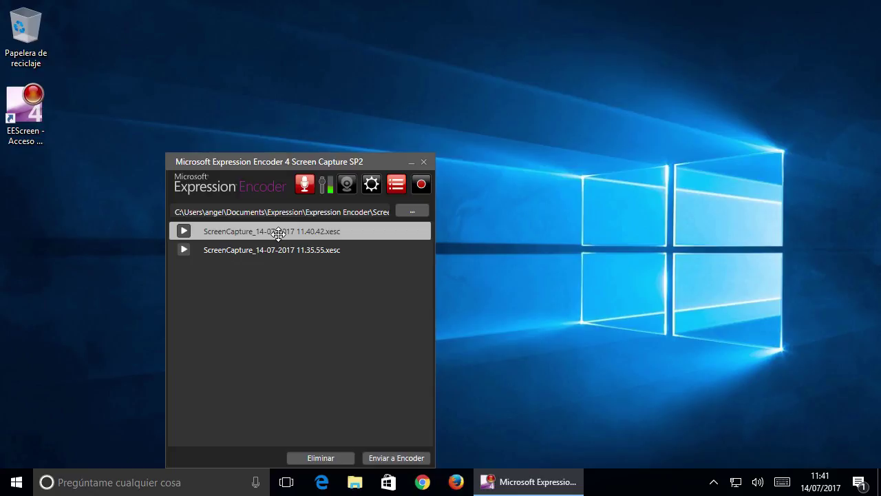
{"action": "left_click", "coordinate": [423, 161]}
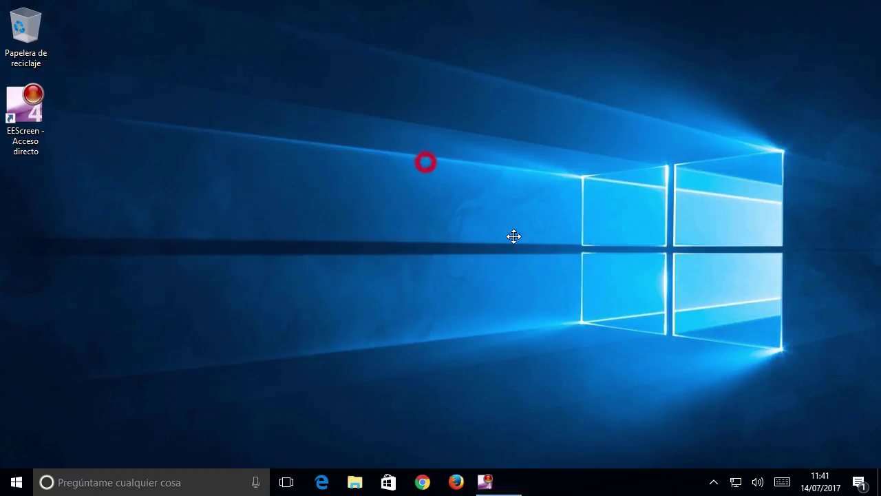